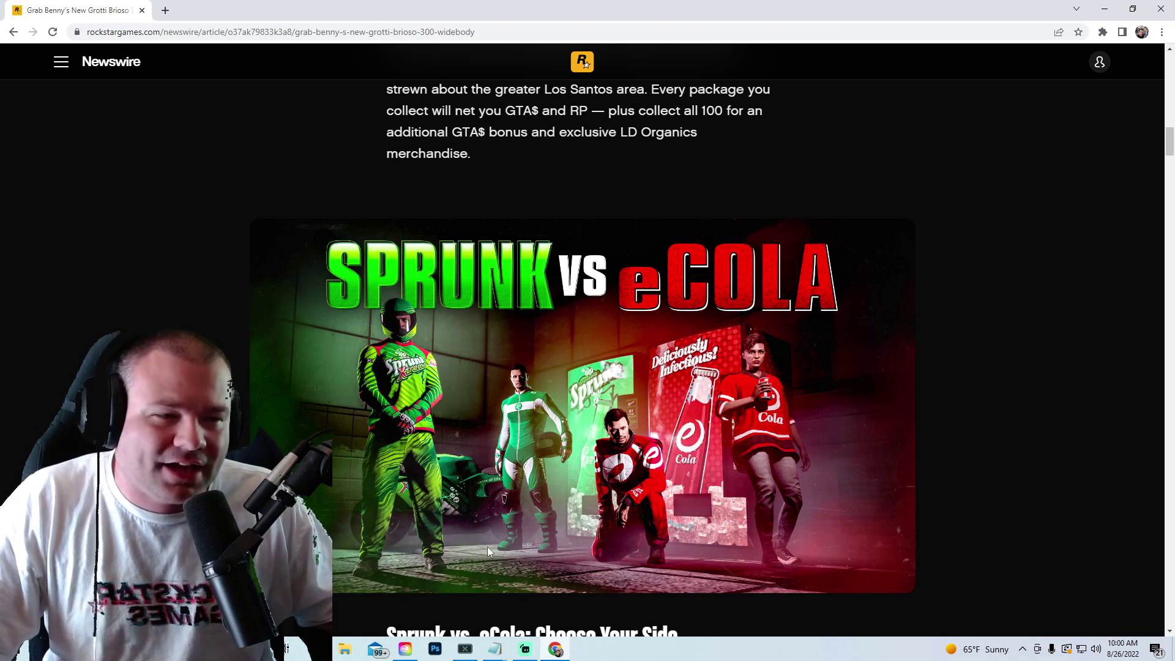
pyautogui.scroll(-10, 487, 545)
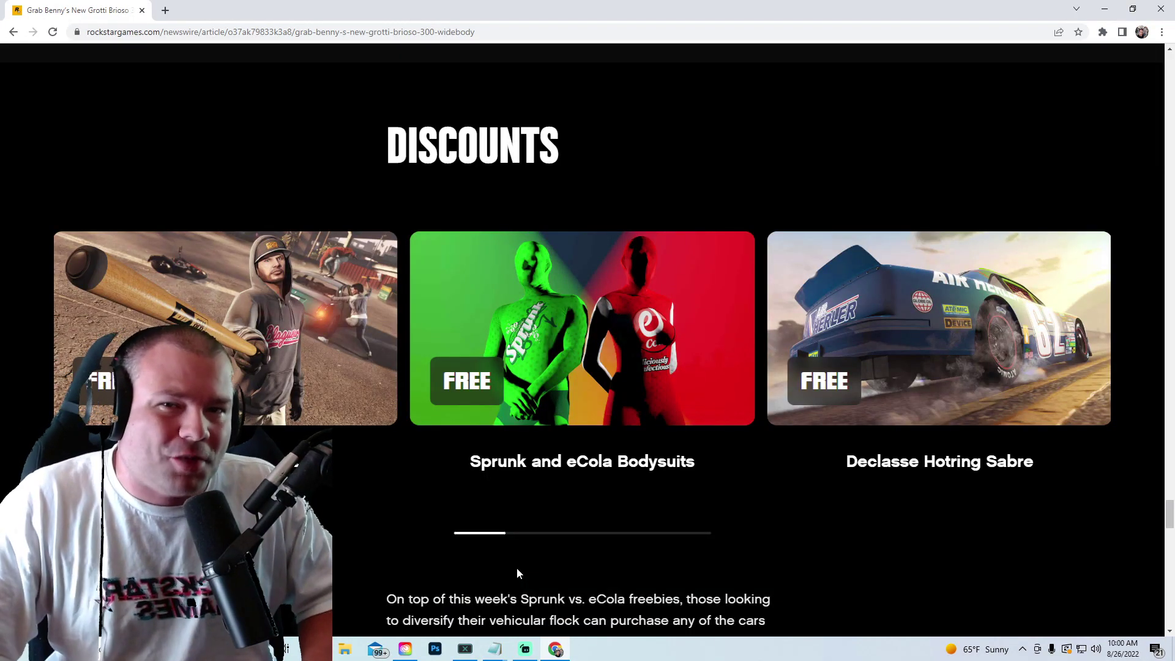
pyautogui.scroll(10, 517, 567)
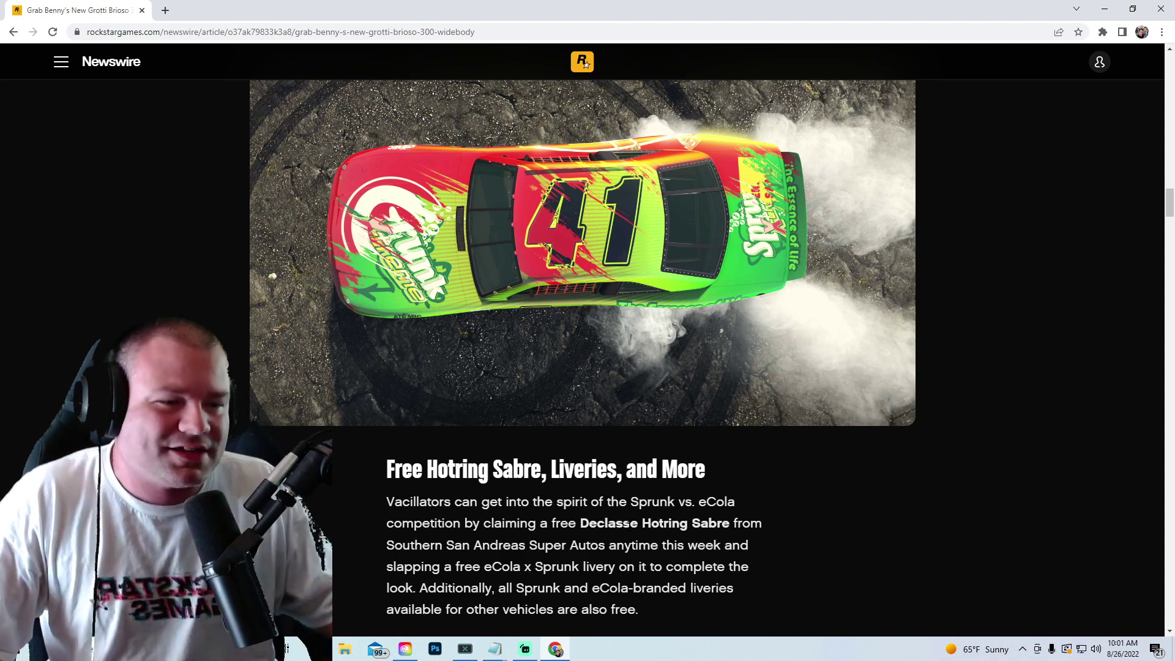
pyautogui.scroll(-5, 894, 440)
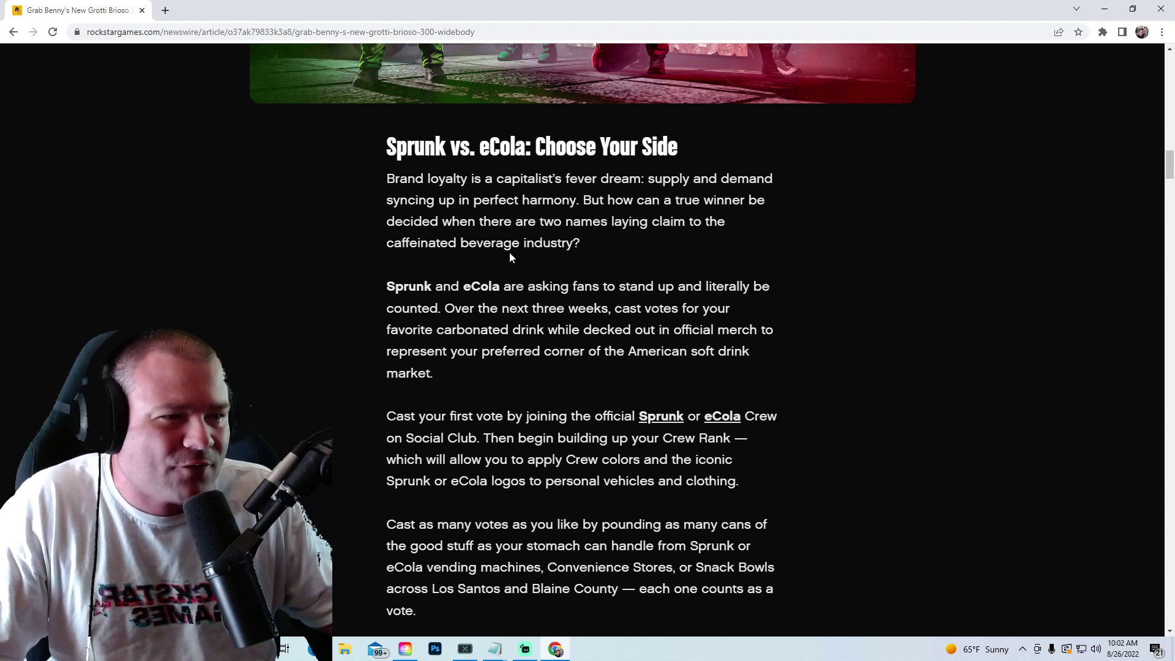
pyautogui.scroll(-1, 569, 257)
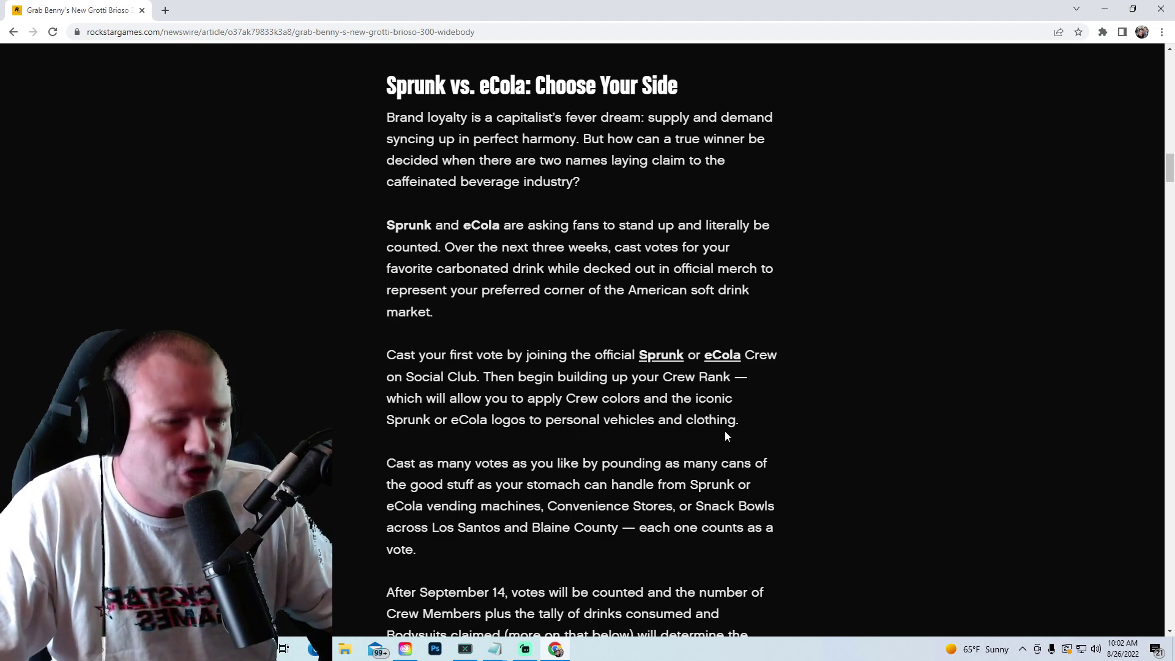
pyautogui.scroll(-2, 724, 431)
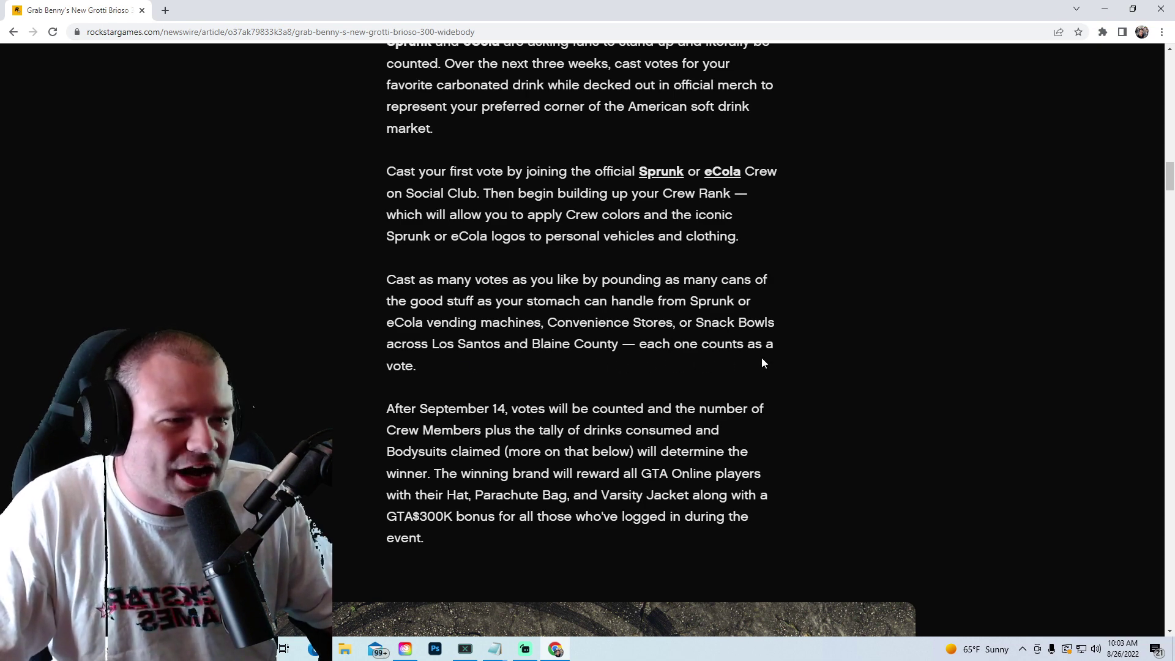
pyautogui.scroll(-1, 659, 425)
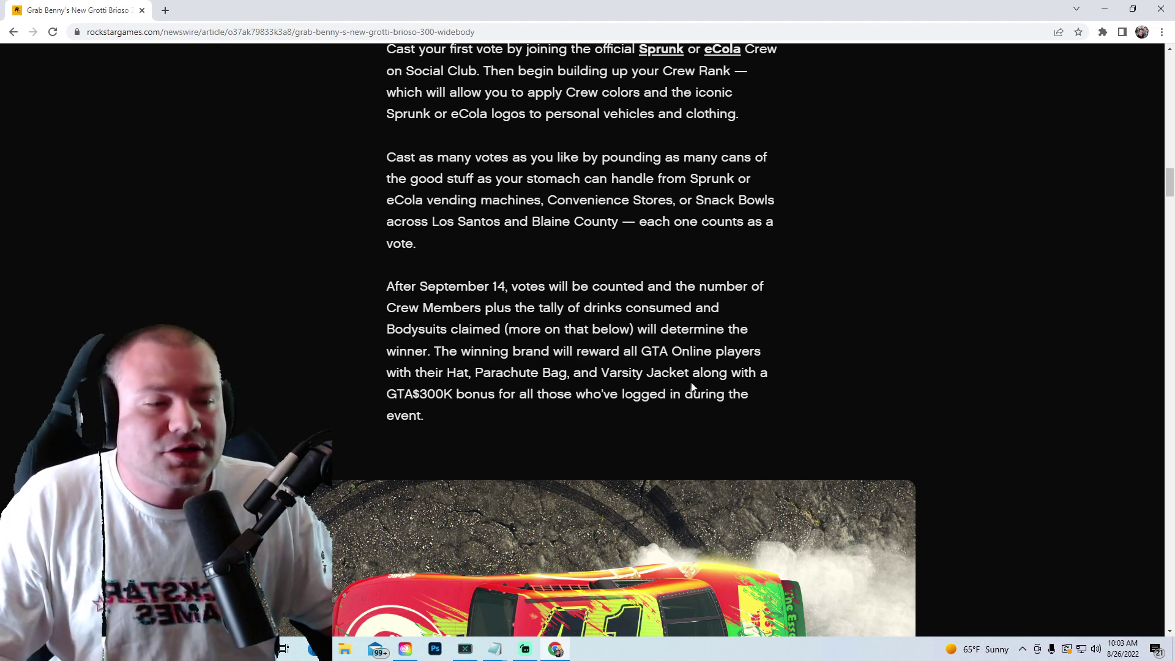
pyautogui.scroll(1, 848, 415)
pyautogui.scroll(3, 848, 414)
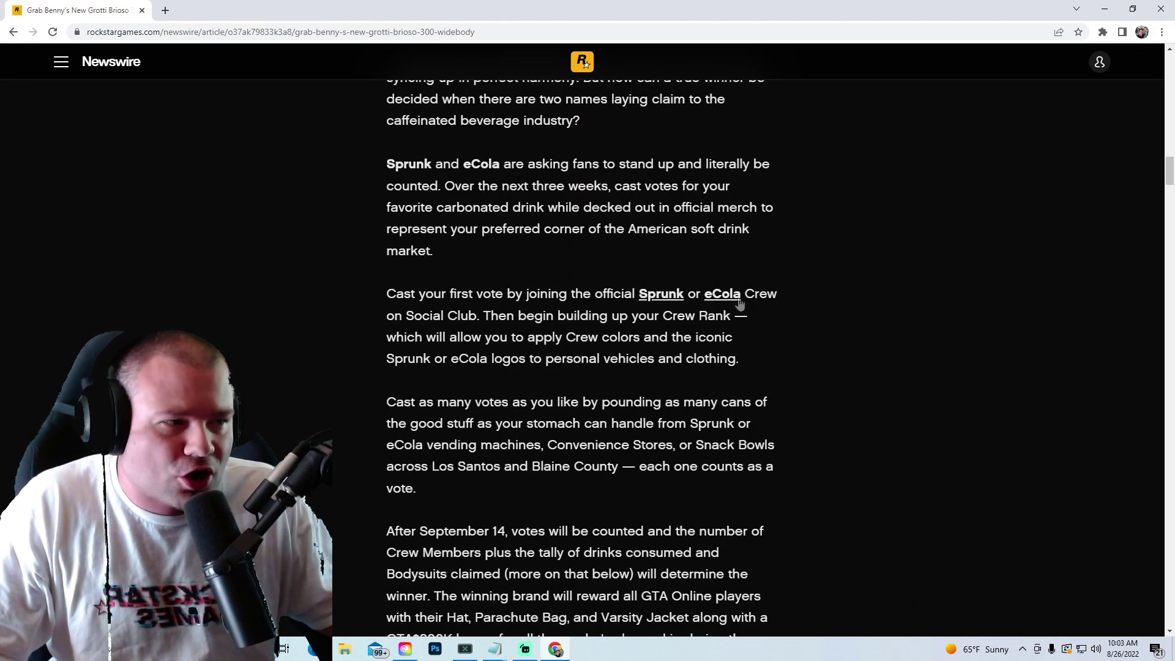
# - Join the Sprunk Official crew from its Social Club page after signing in, and bring up the set-active-crew option
pyautogui.click(657, 301)
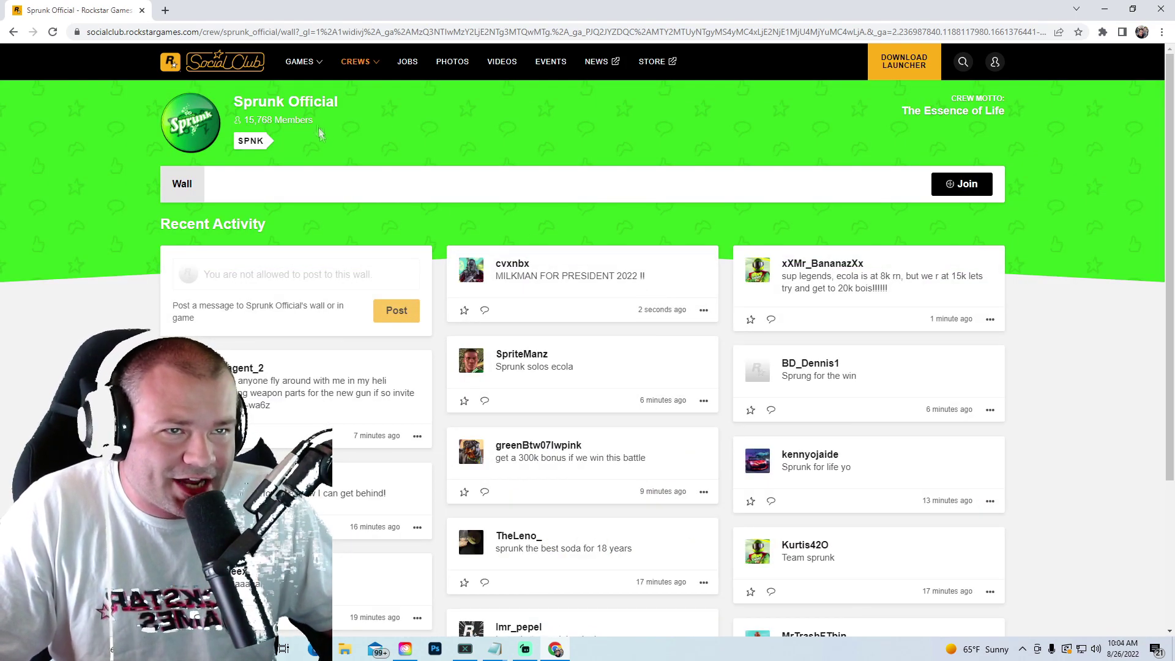
pyautogui.click(967, 185)
pyautogui.click(694, 369)
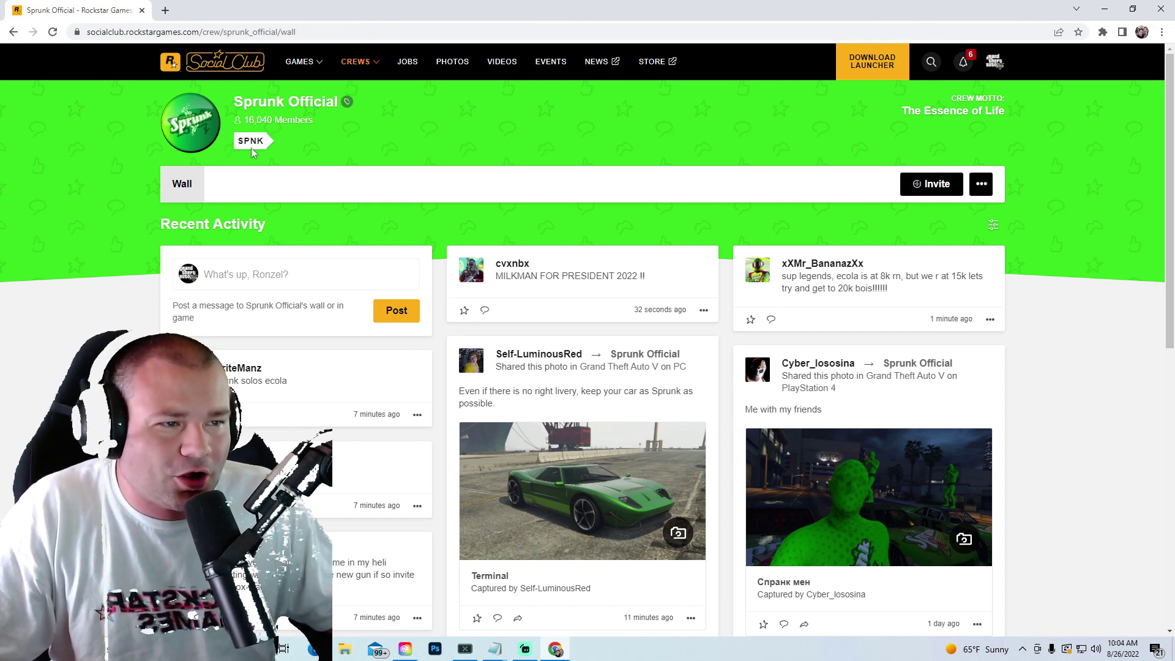
pyautogui.click(981, 184)
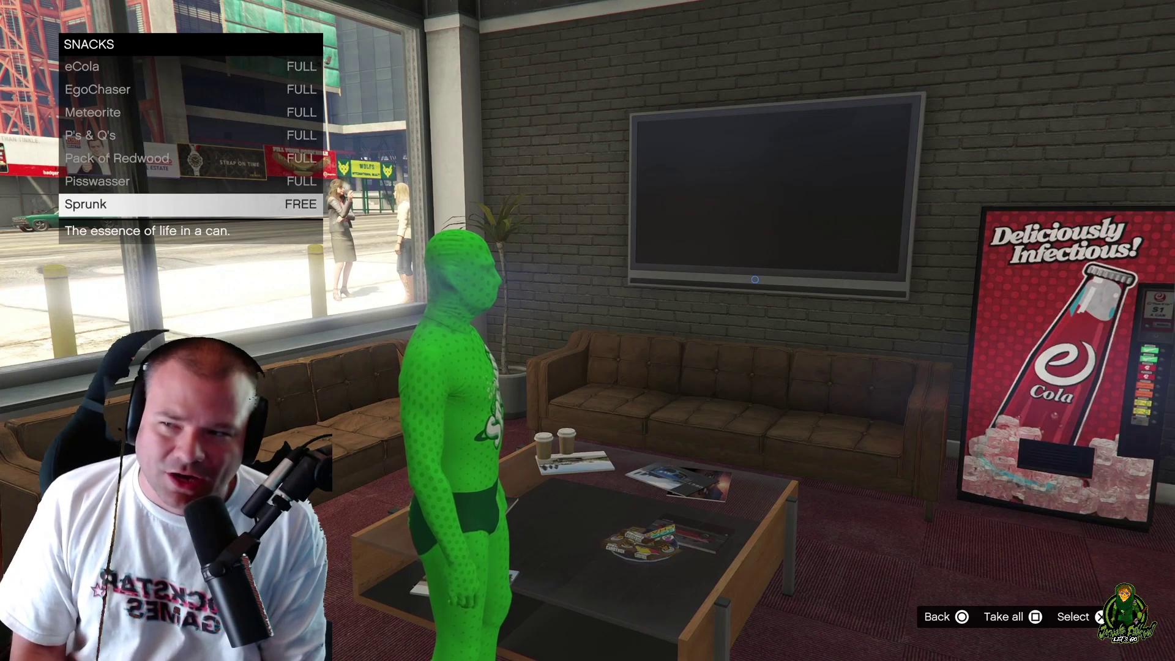
# - Keep buying Sprunk from the Snacks menu until it shows FULL
pyautogui.press('Return')
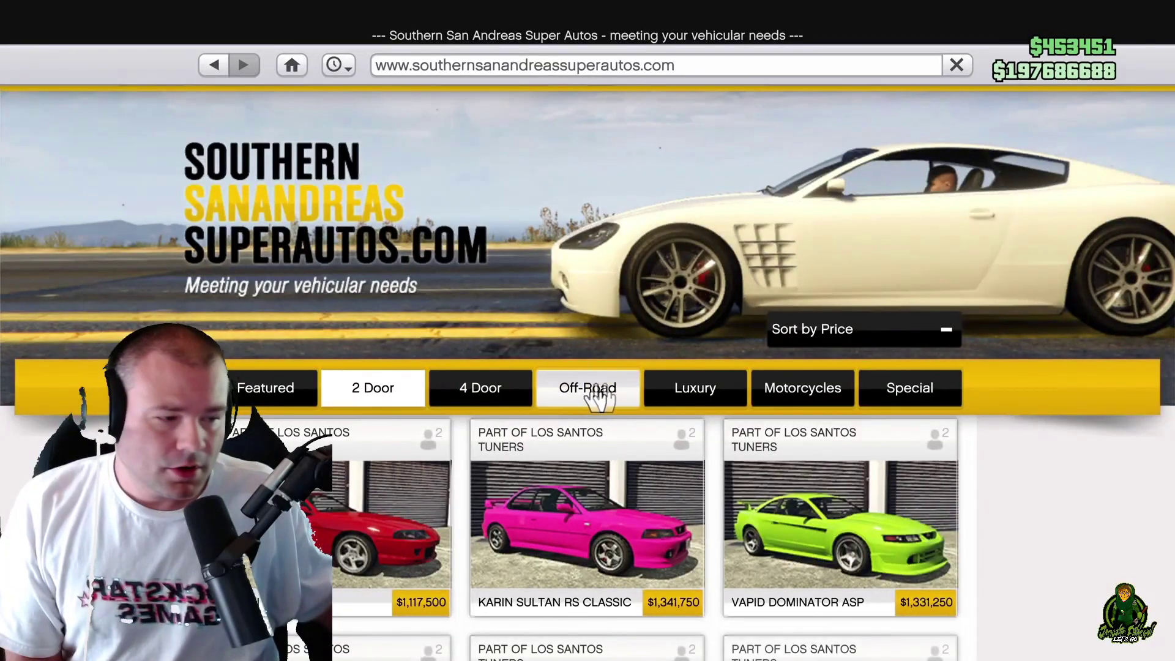
# - Sort Southern San Andreas Super Autos by price and get the free Declasse Hotring Sabre
pyautogui.click(829, 331)
pyautogui.scroll(-2, 829, 335)
pyautogui.scroll(-3, 829, 336)
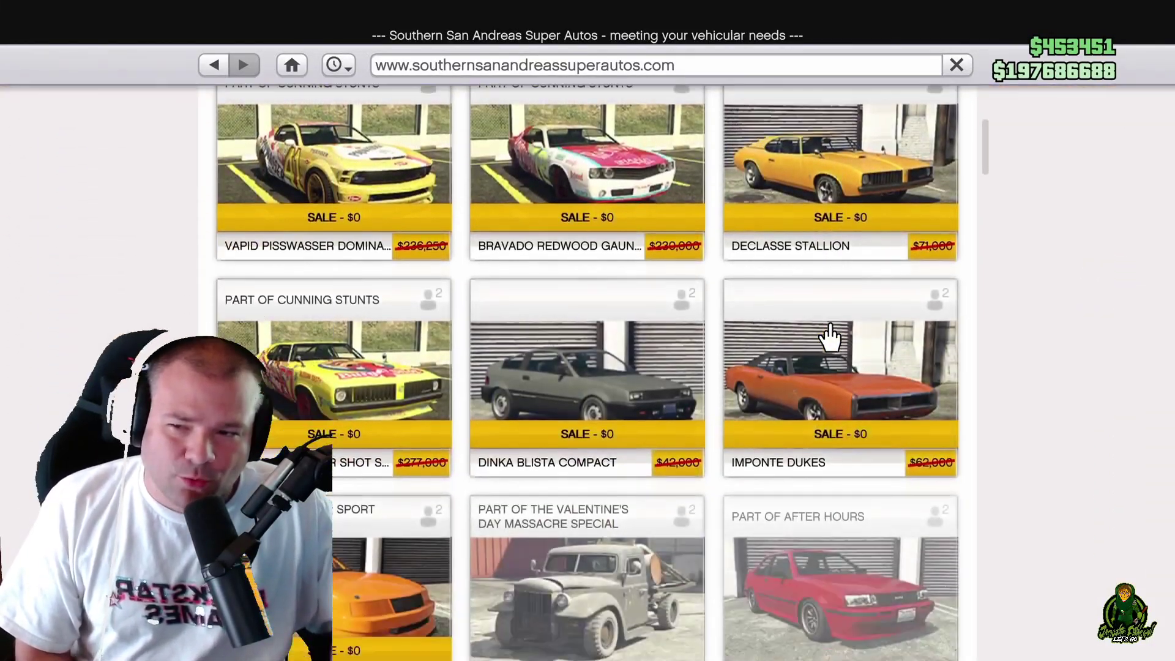
pyautogui.scroll(-3, 829, 337)
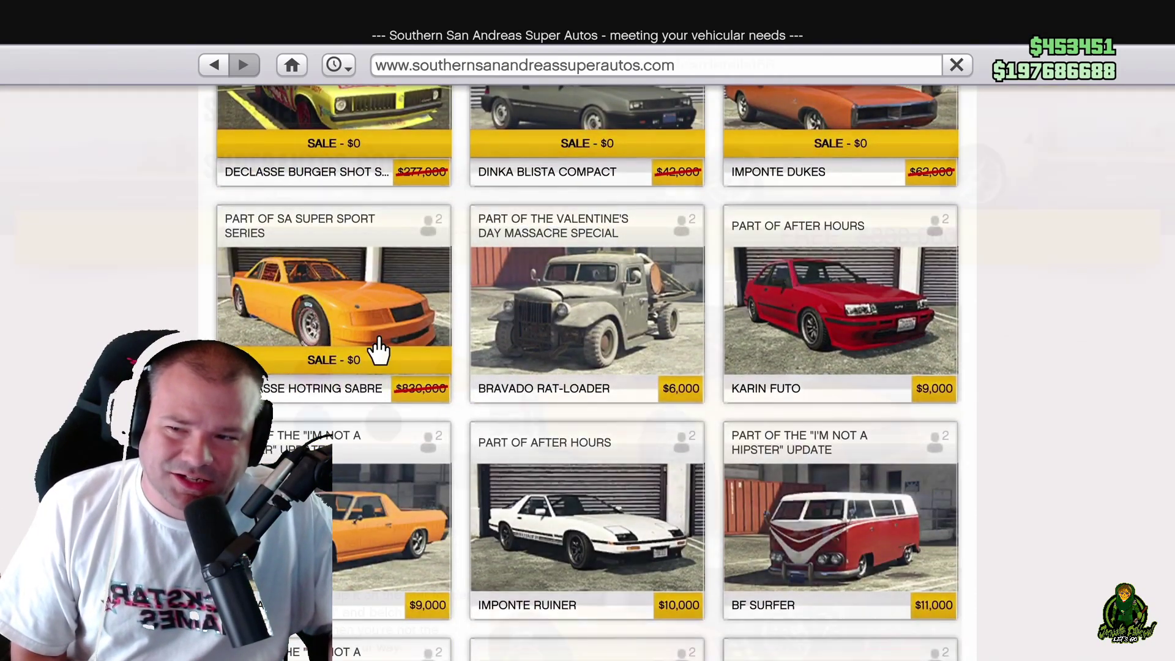
pyautogui.click(380, 349)
pyautogui.scroll(-3, 378, 337)
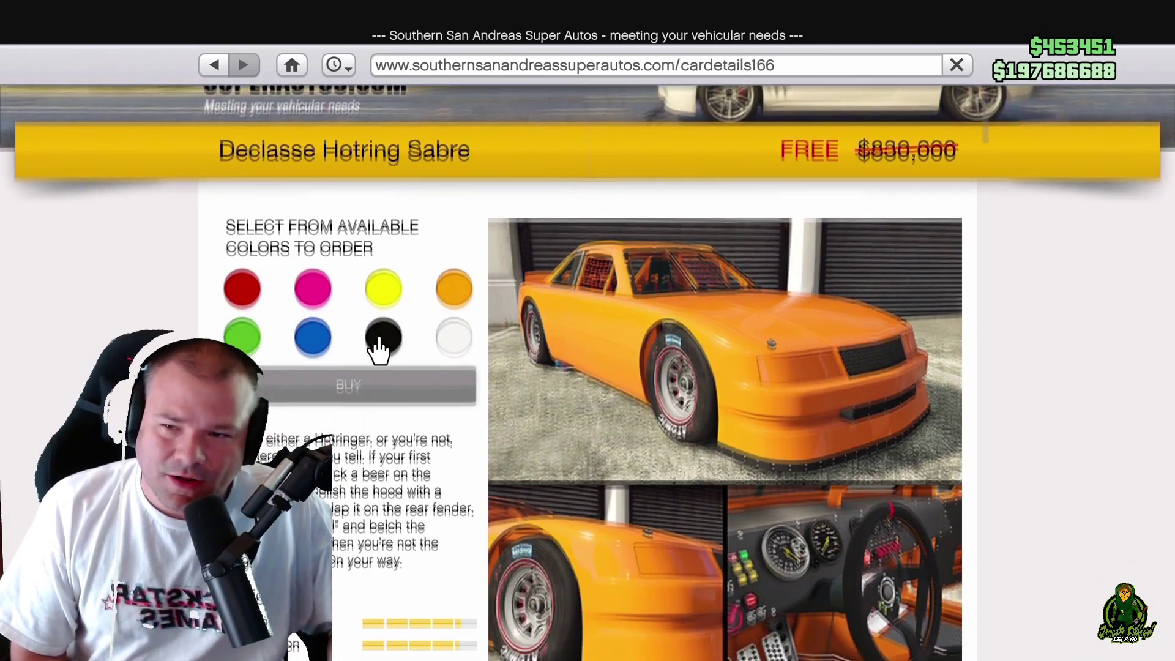
pyautogui.press('Escape')
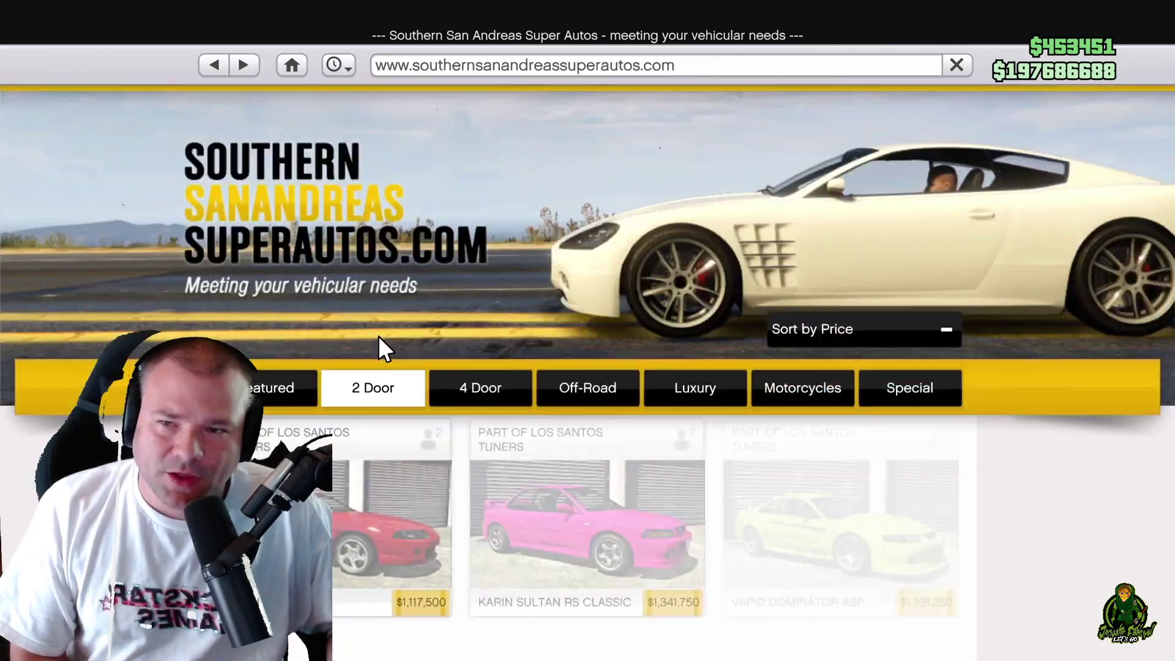
pyautogui.press('Escape')
pyautogui.press('Escape')
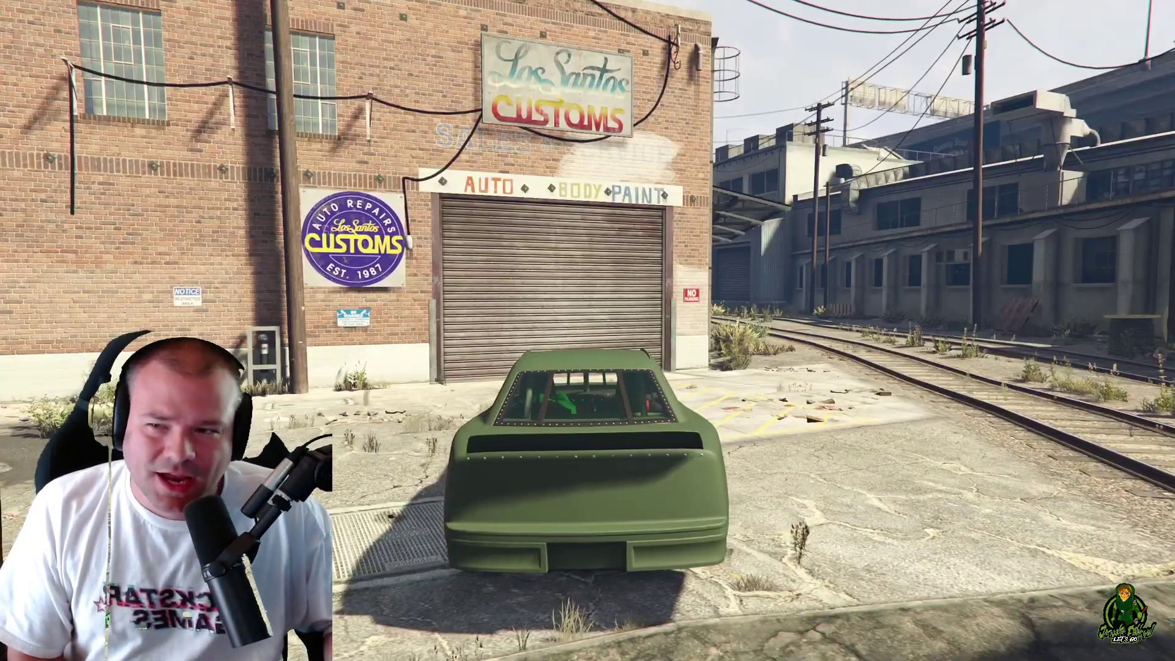
# - Drive the Hotring Sabre into Los Santos Customs and browse tire smoke toward free Green
pyautogui.press('w')
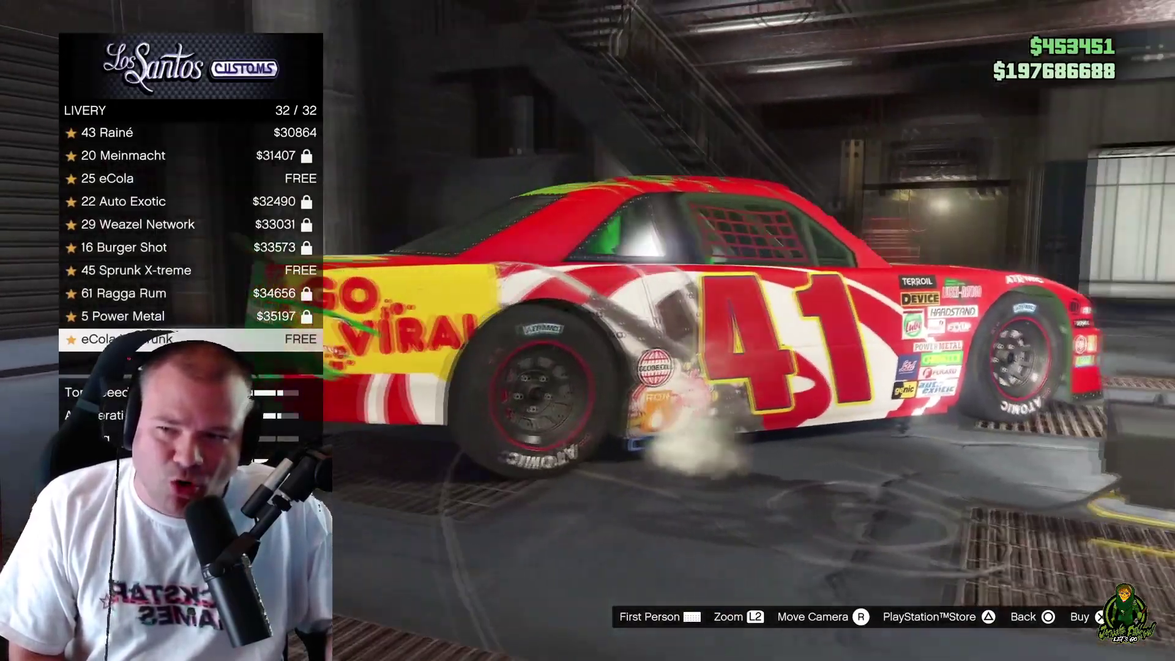
pyautogui.press('Down')
pyautogui.press('Return')
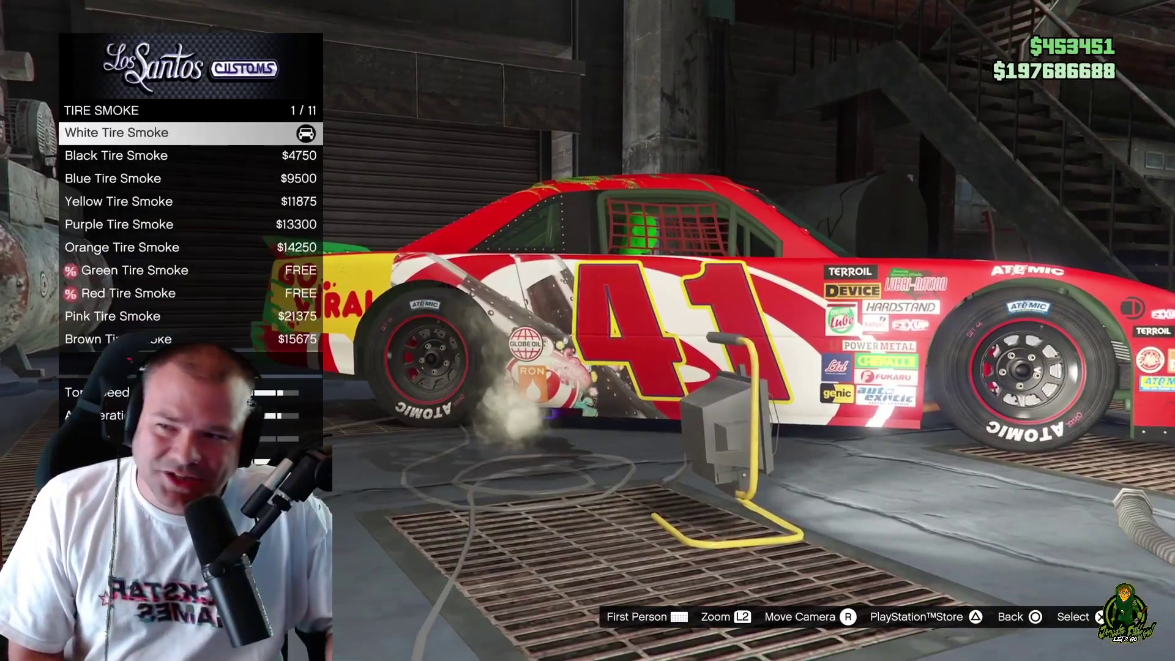
pyautogui.press('Down')
pyautogui.press('Down')
pyautogui.press('Down')
pyautogui.press('Down')
pyautogui.press('Down')
pyautogui.press('Down')
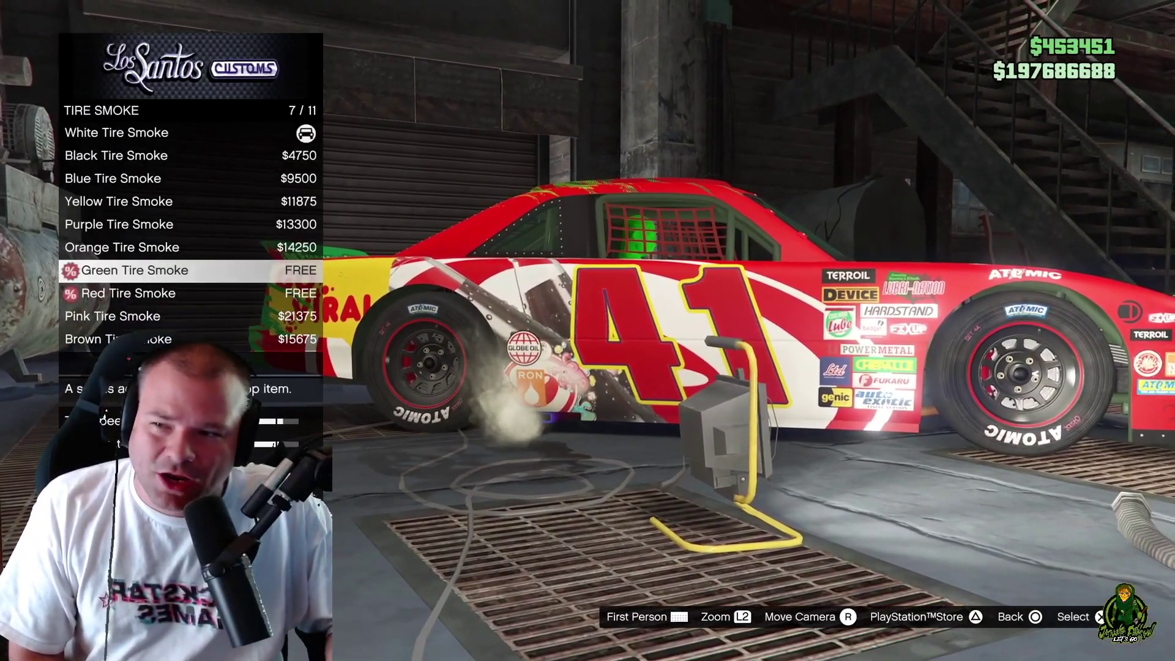
pyautogui.press('Down')
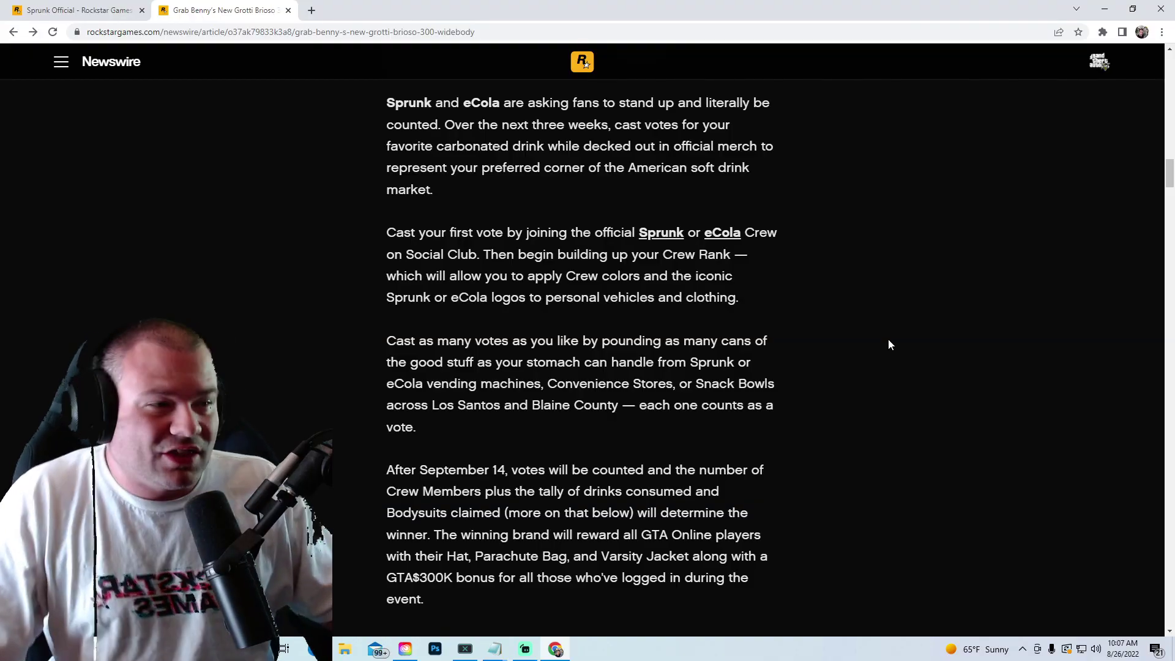
pyautogui.click(666, 241)
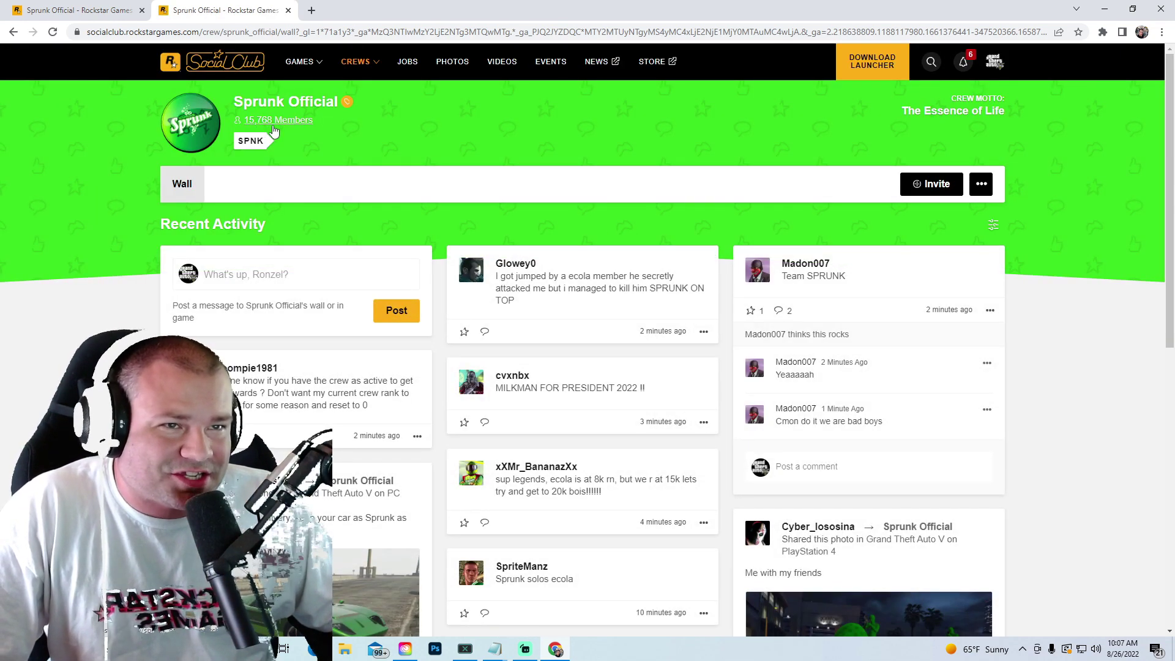
pyautogui.click(14, 33)
pyautogui.click(726, 236)
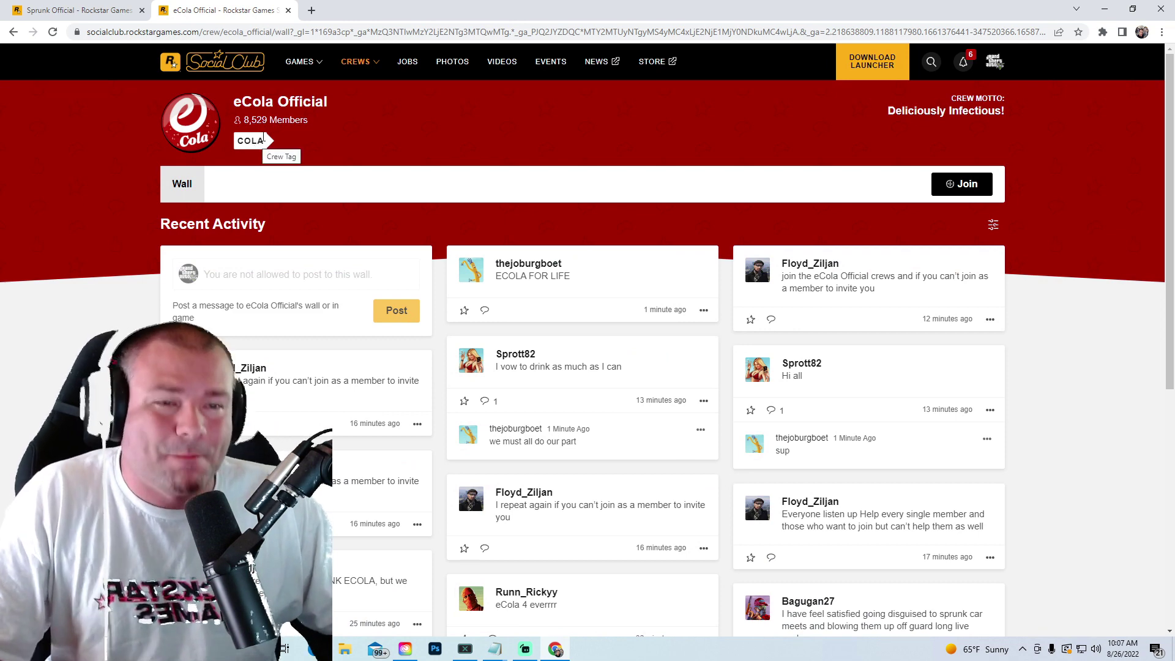
pyautogui.click(13, 33)
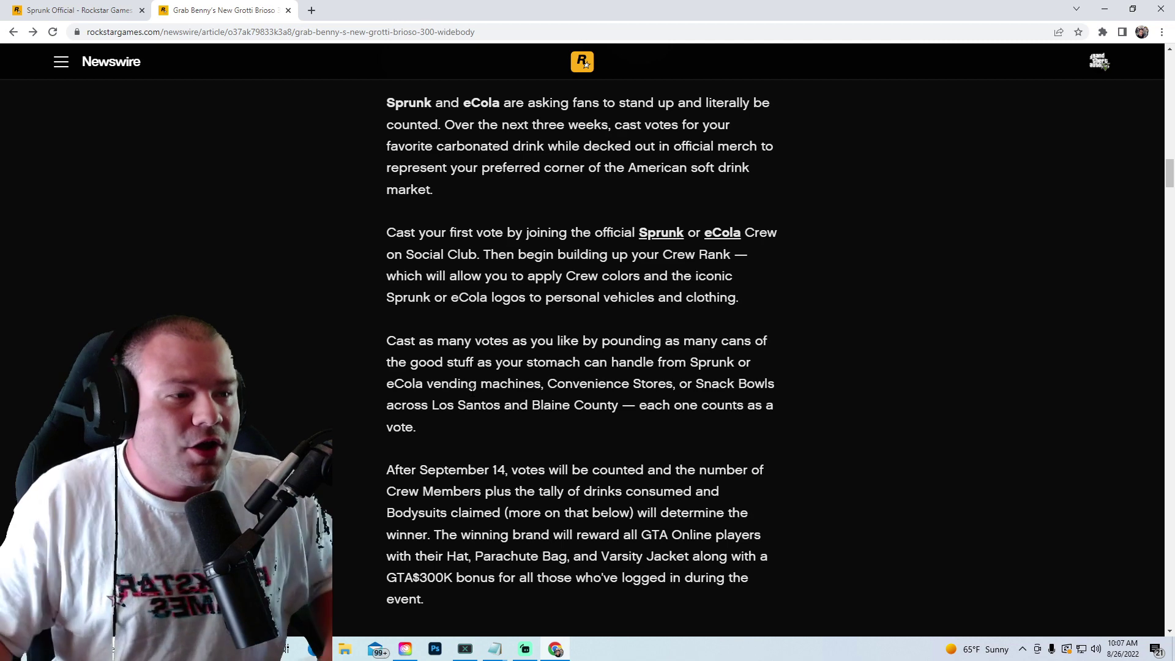